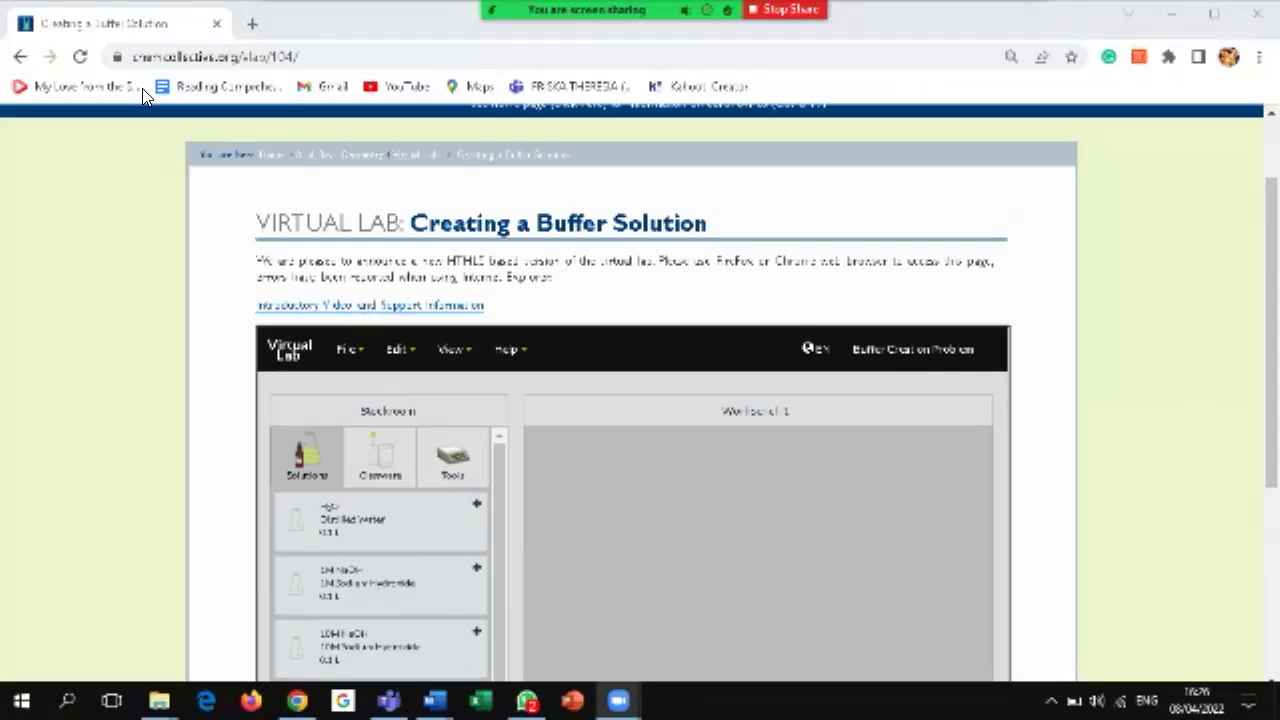
Look through the solutions in the virtual lab's stockroom and show its available glassware
scroll(142, 90, down, 1)
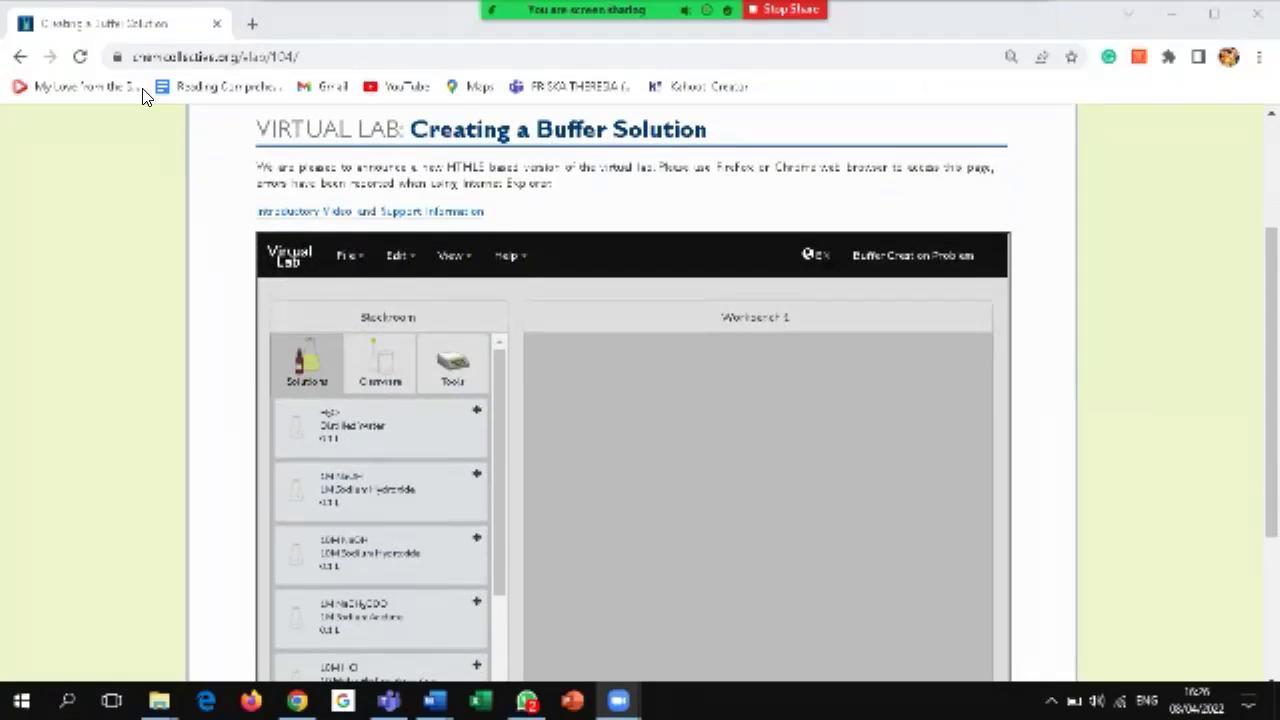
scroll(142, 95, down, 1)
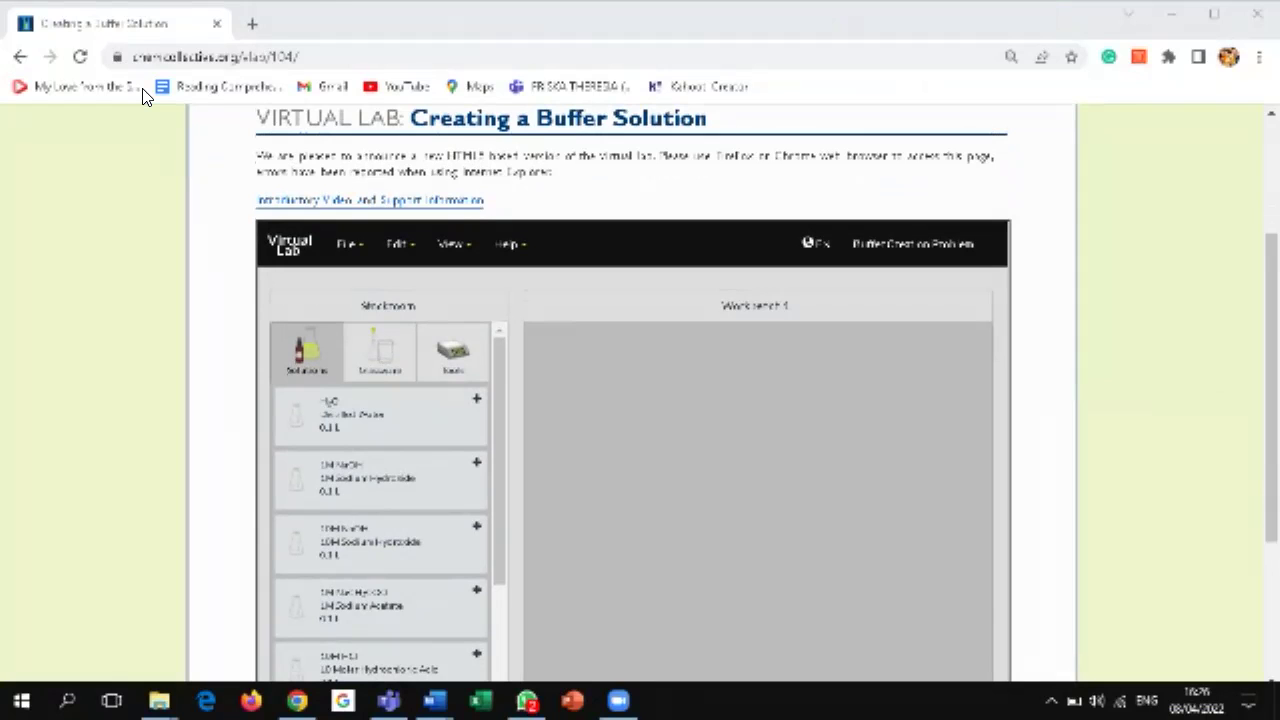
scroll(294, 180, down, 1)
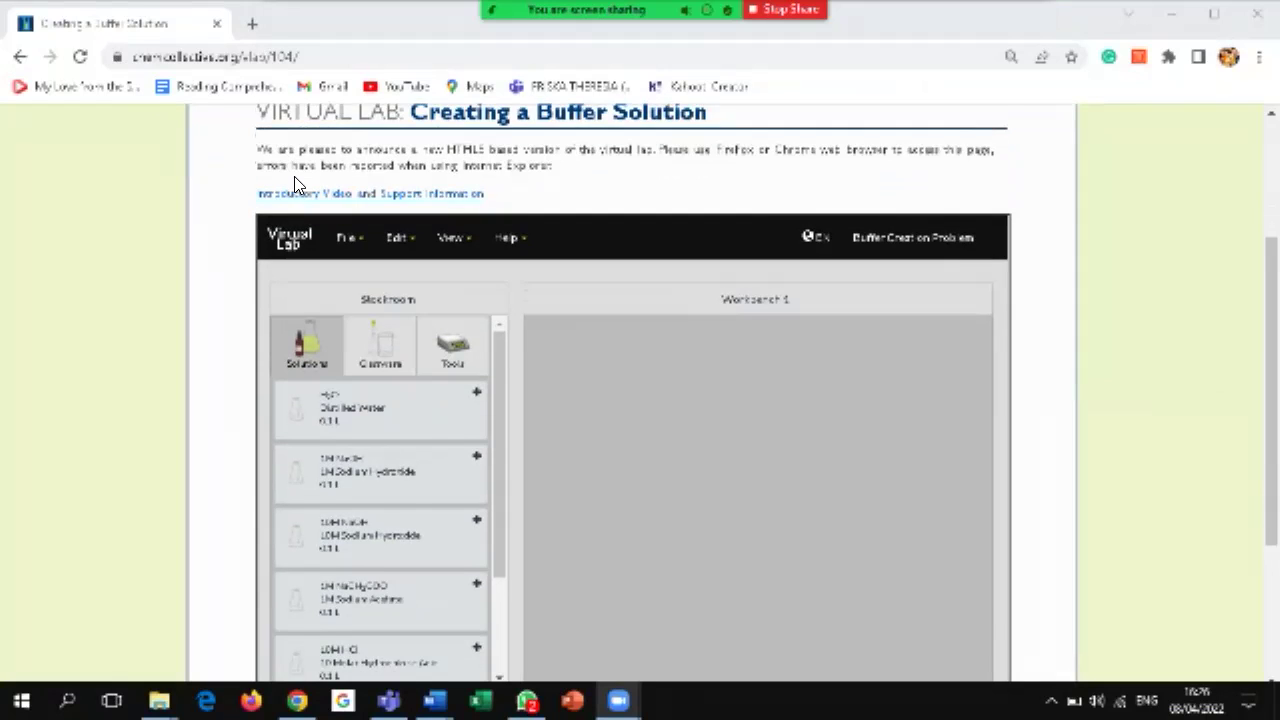
scroll(294, 178, down, 1)
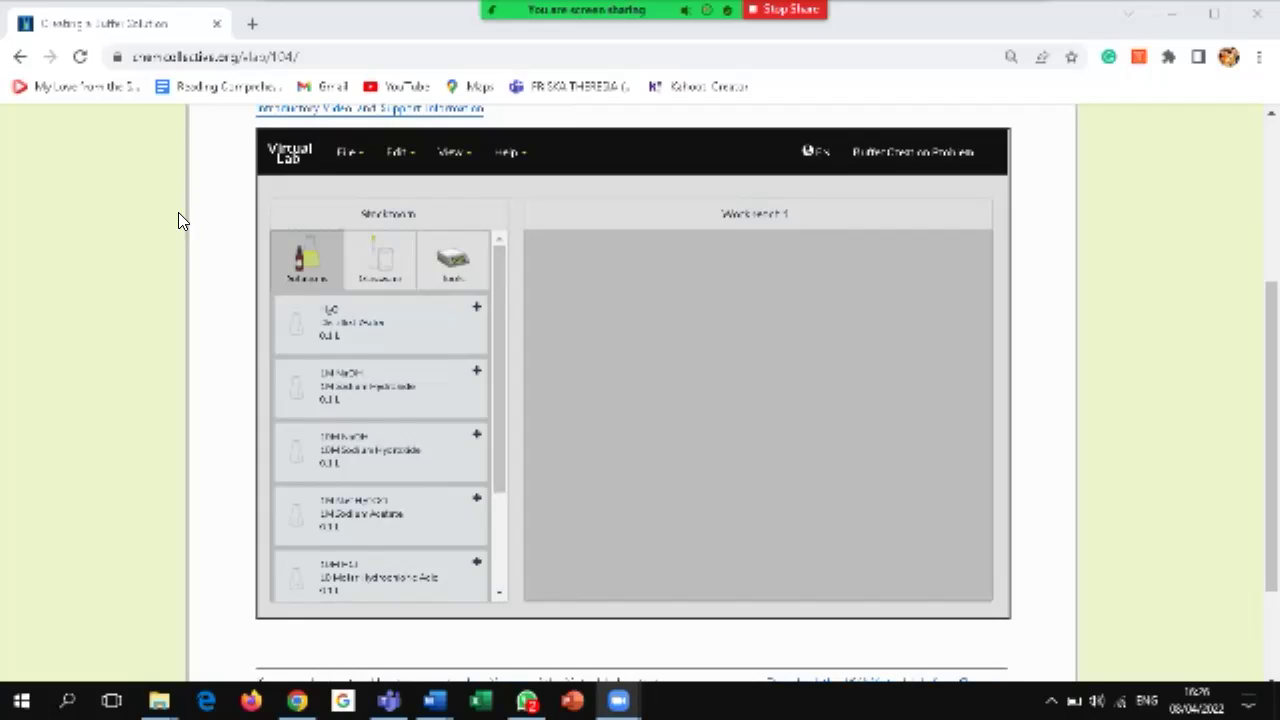
scroll(248, 200, down, 3)
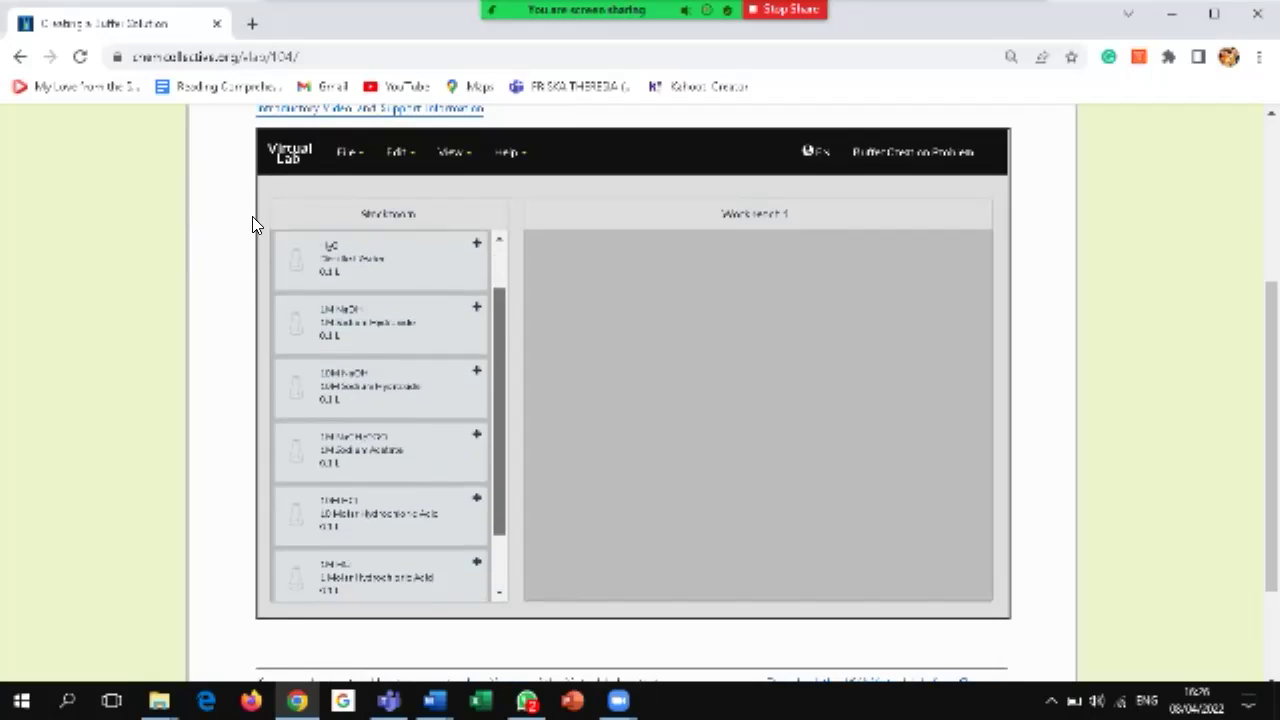
scroll(248, 230, up, 5)
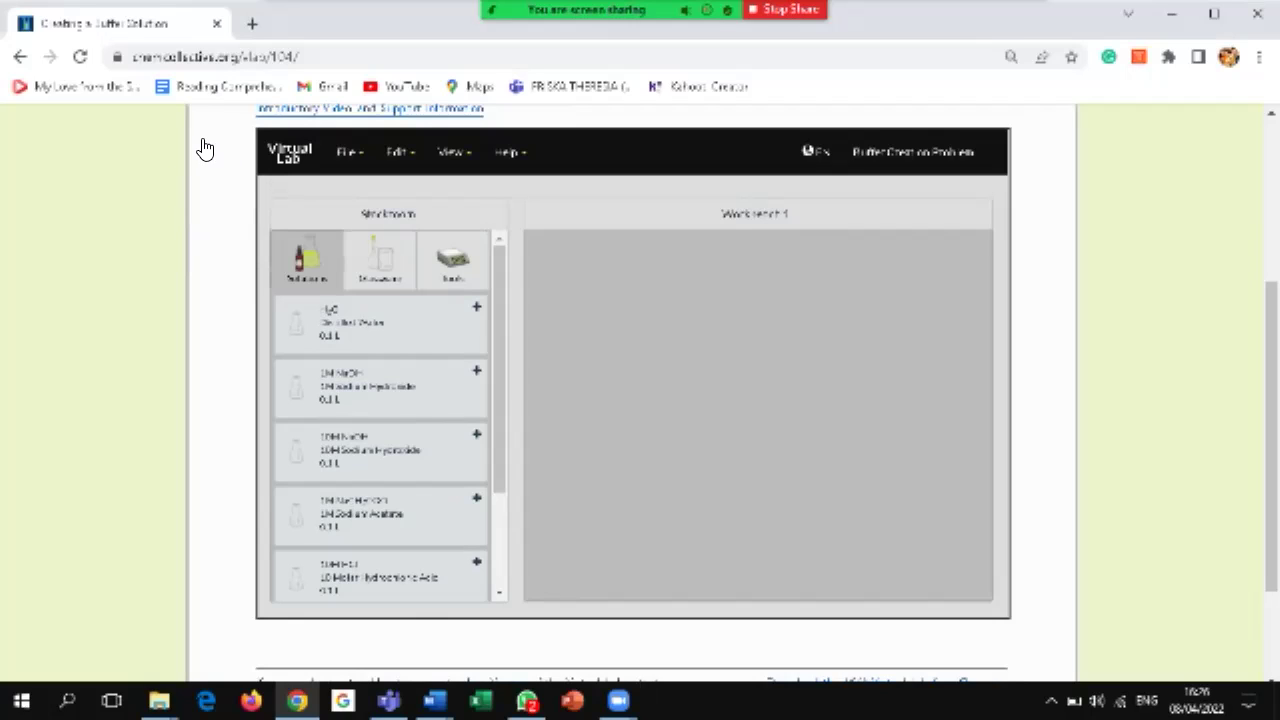
click(380, 262)
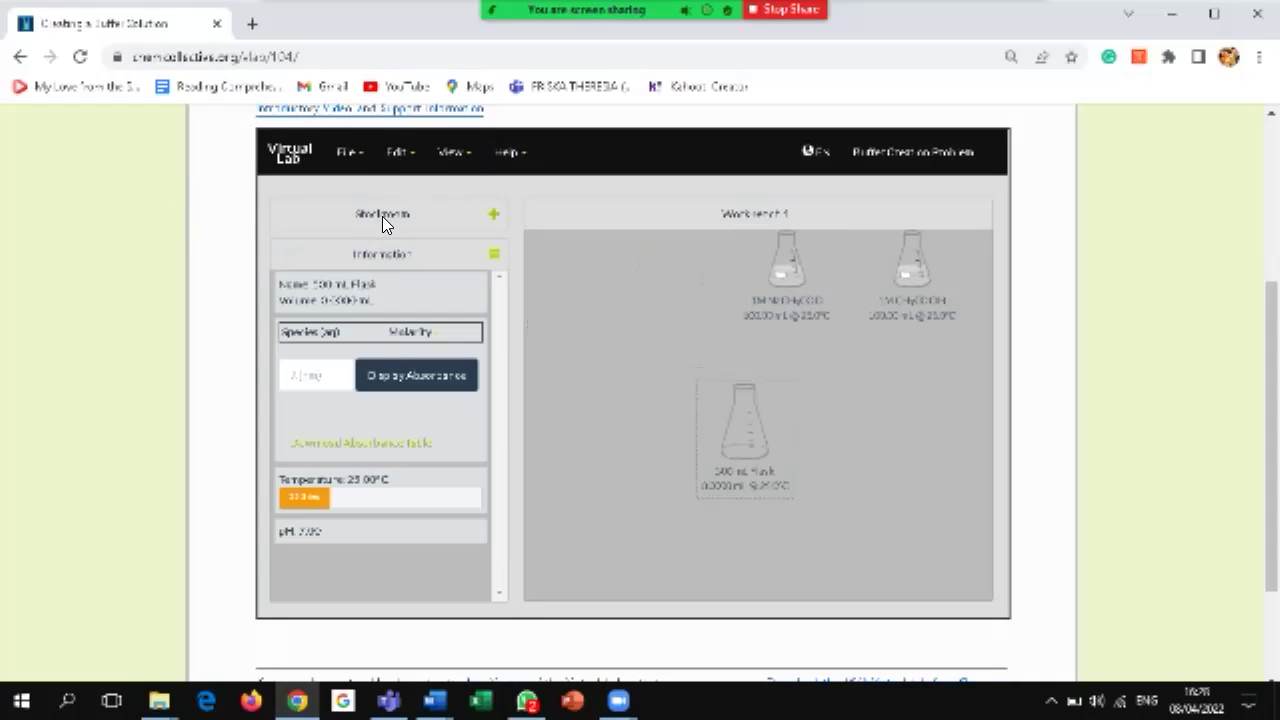
Pour 80 mL of 1M acetic acid and 50 mL of 1M sodium acetate into the 500 mL flask
mouse_move(920, 266)
mouse_down()
mouse_move(882, 318)
mouse_move(762, 402)
mouse_move(758, 430)
mouse_move(770, 430)
mouse_move(752, 428)
mouse_up()
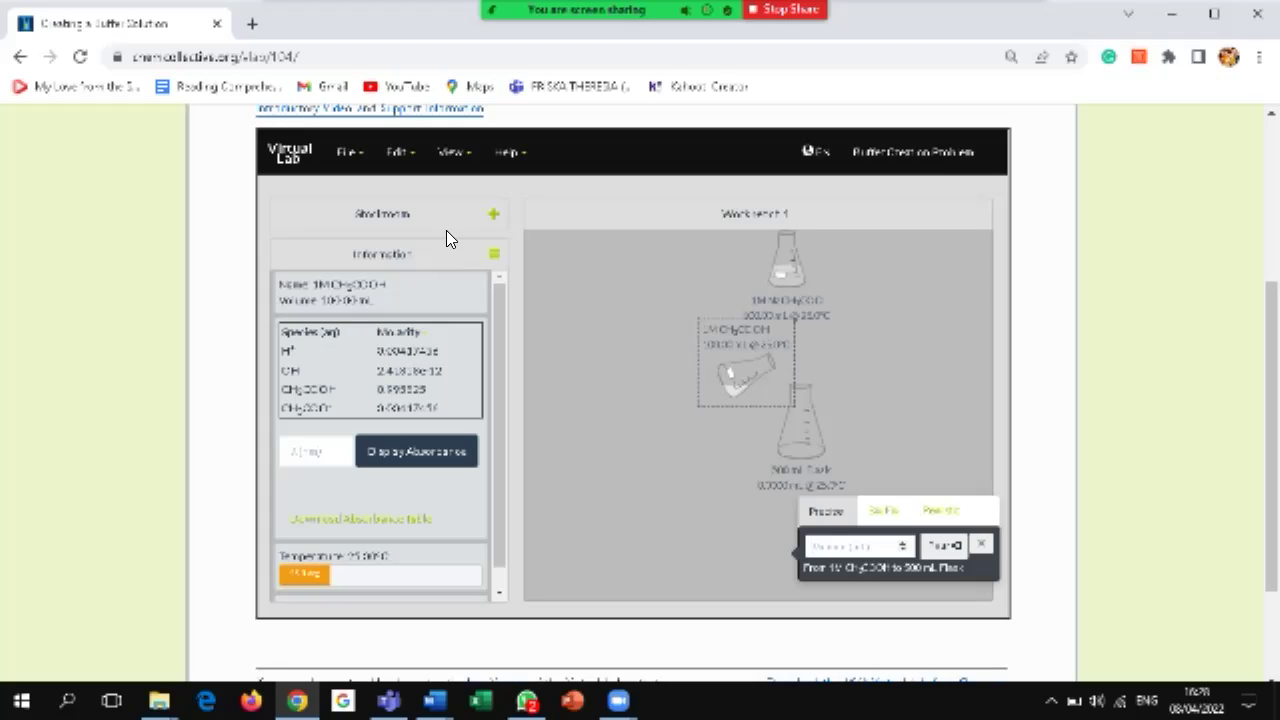
text(40)
key(Return)
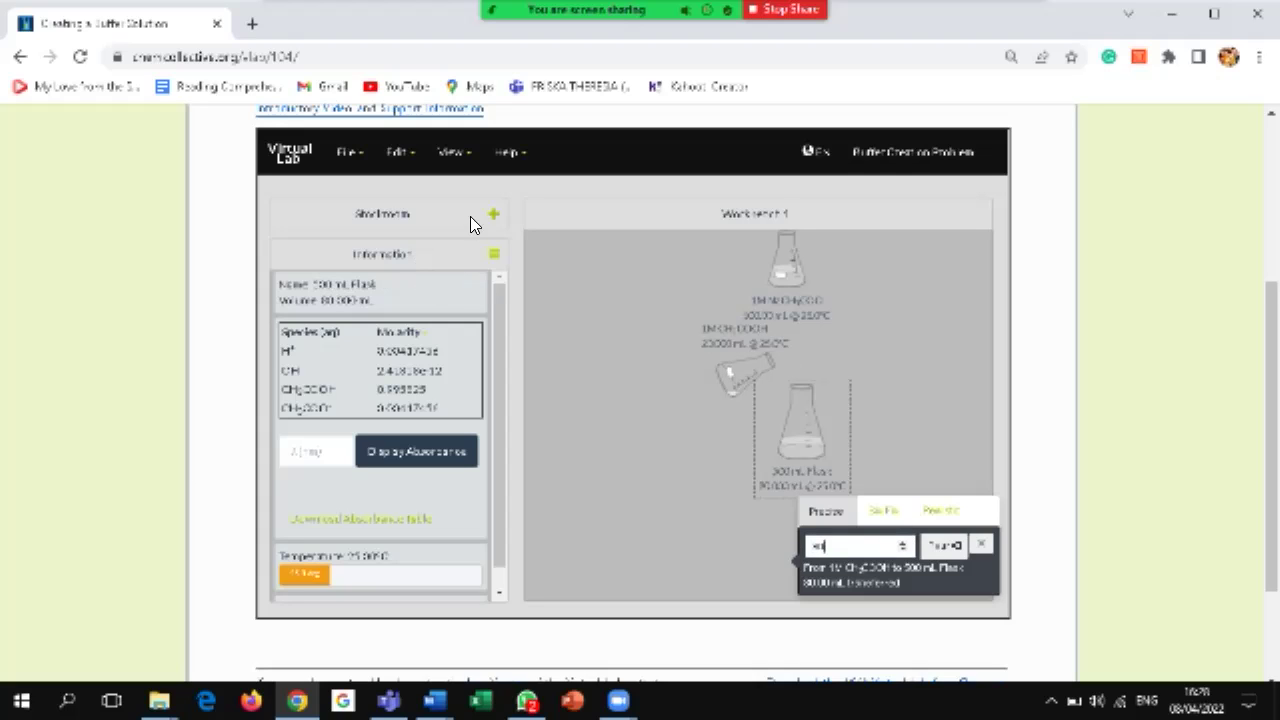
click(492, 273)
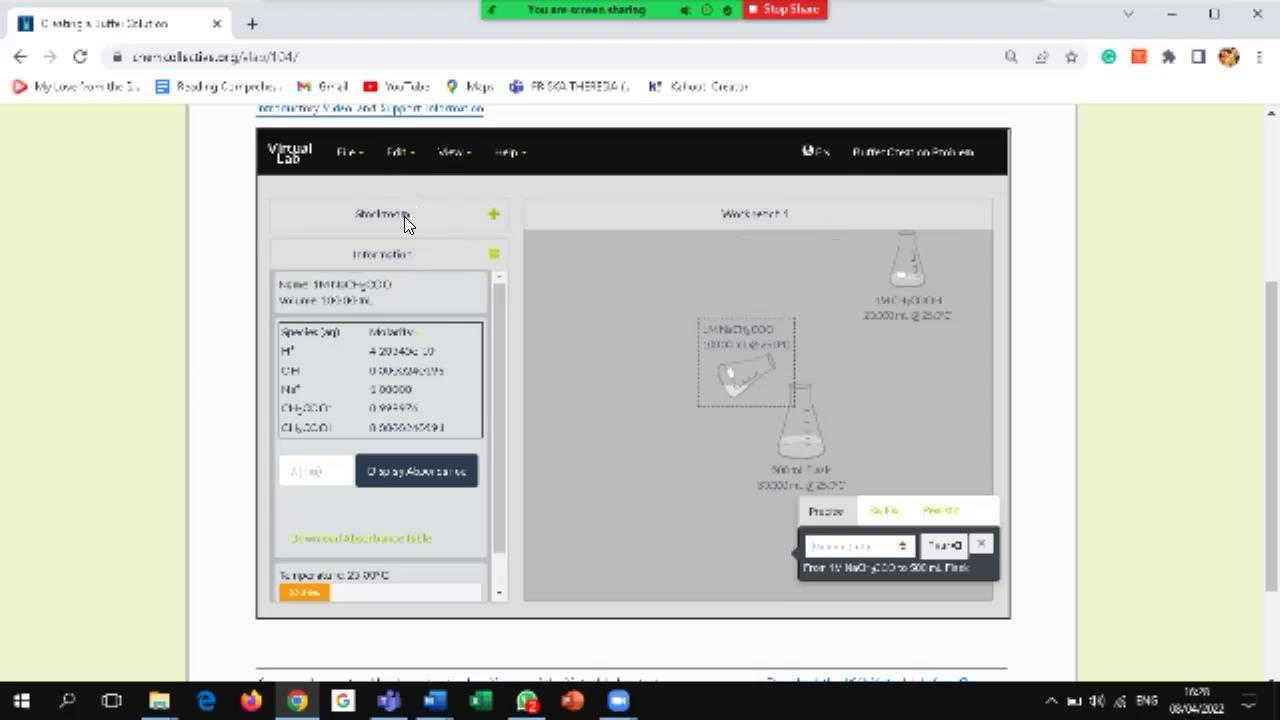
text(50)
key(Return)
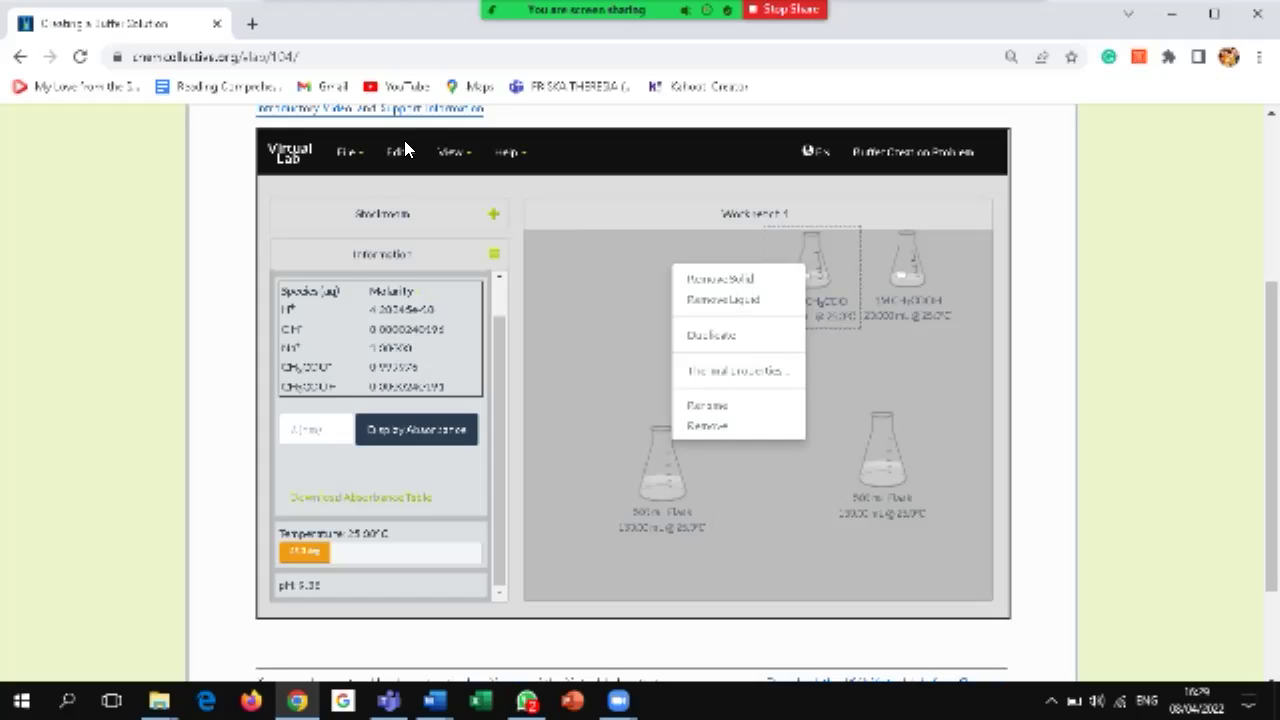
Remove the 1M sodium acetate and 1M acetic acid flasks from the workbench, keeping the two 500 mL buffer flasks
click(360, 214)
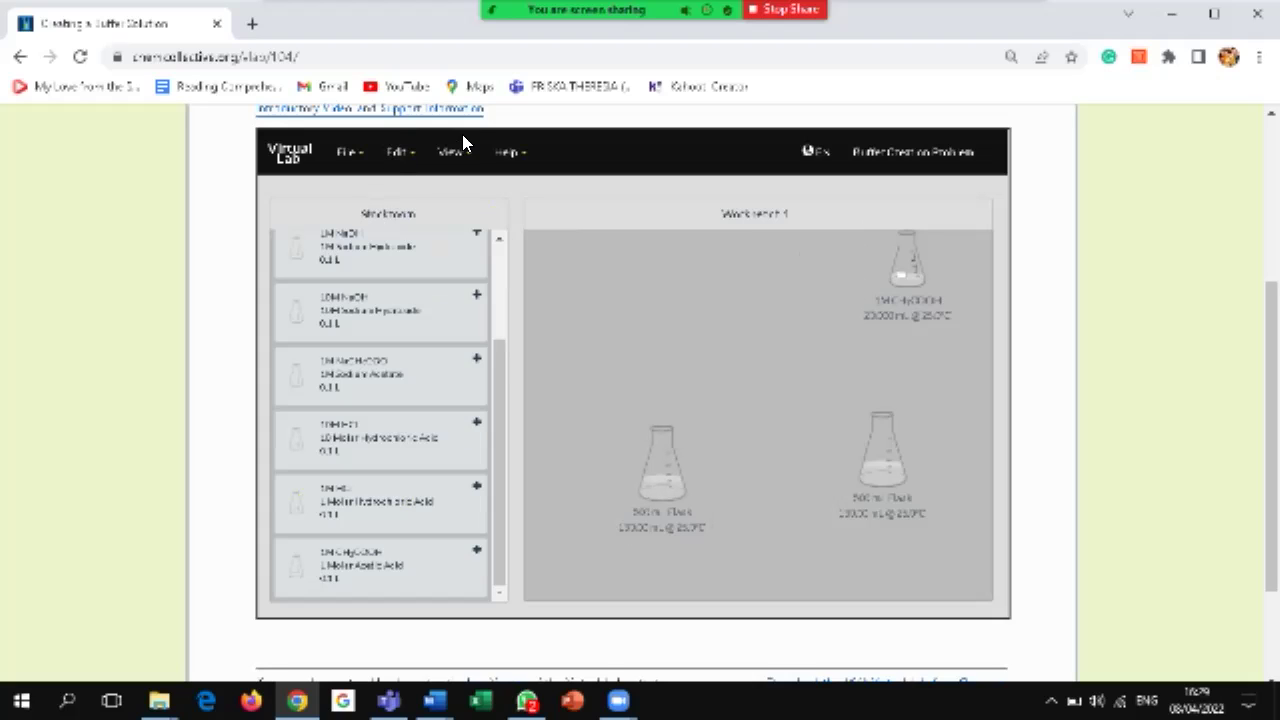
click(908, 270)
right_click(913, 277)
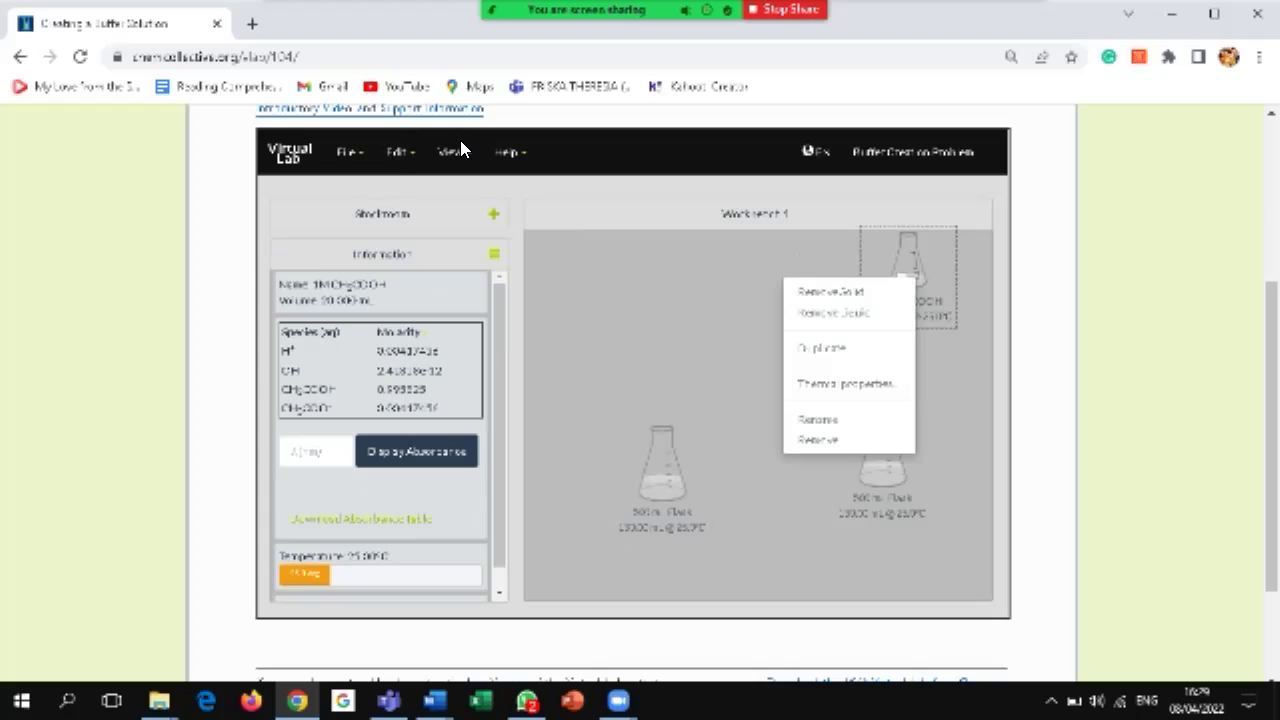
click(418, 222)
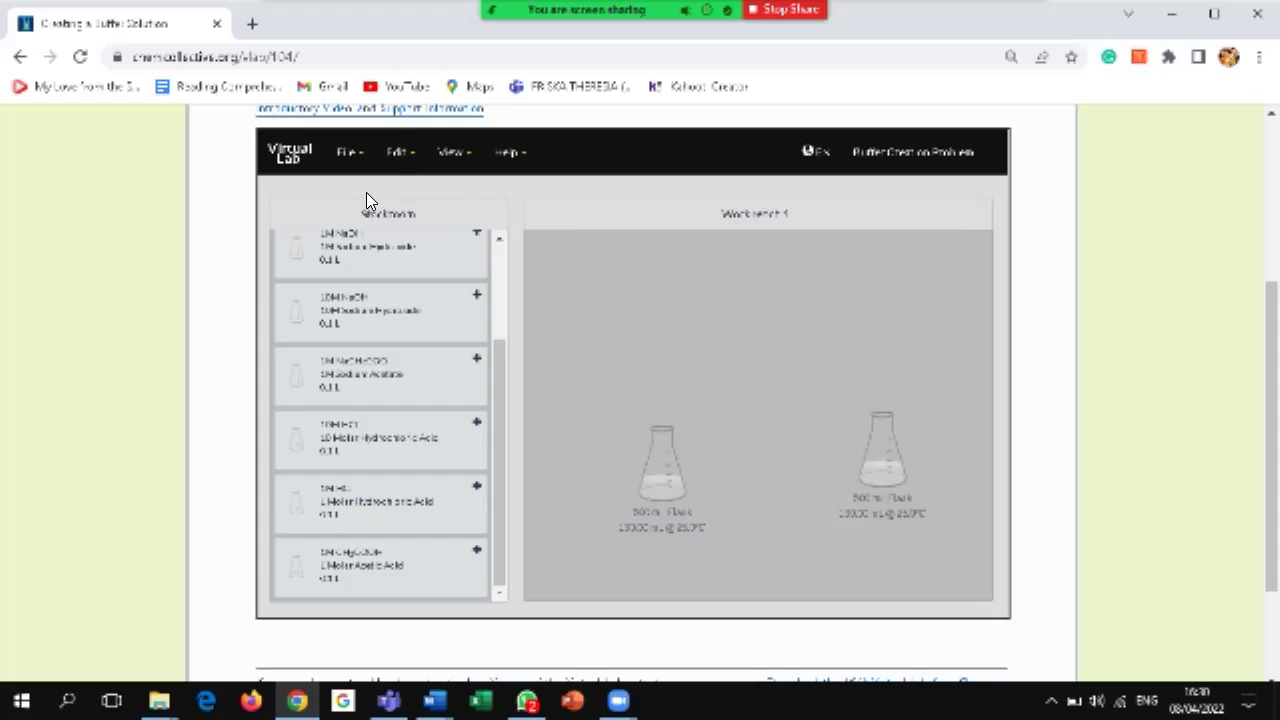
Add 1M hydrochloric acid and 1M sodium hydroxide from the stockroom solutions to the workbench
drag(499, 358, 499, 230)
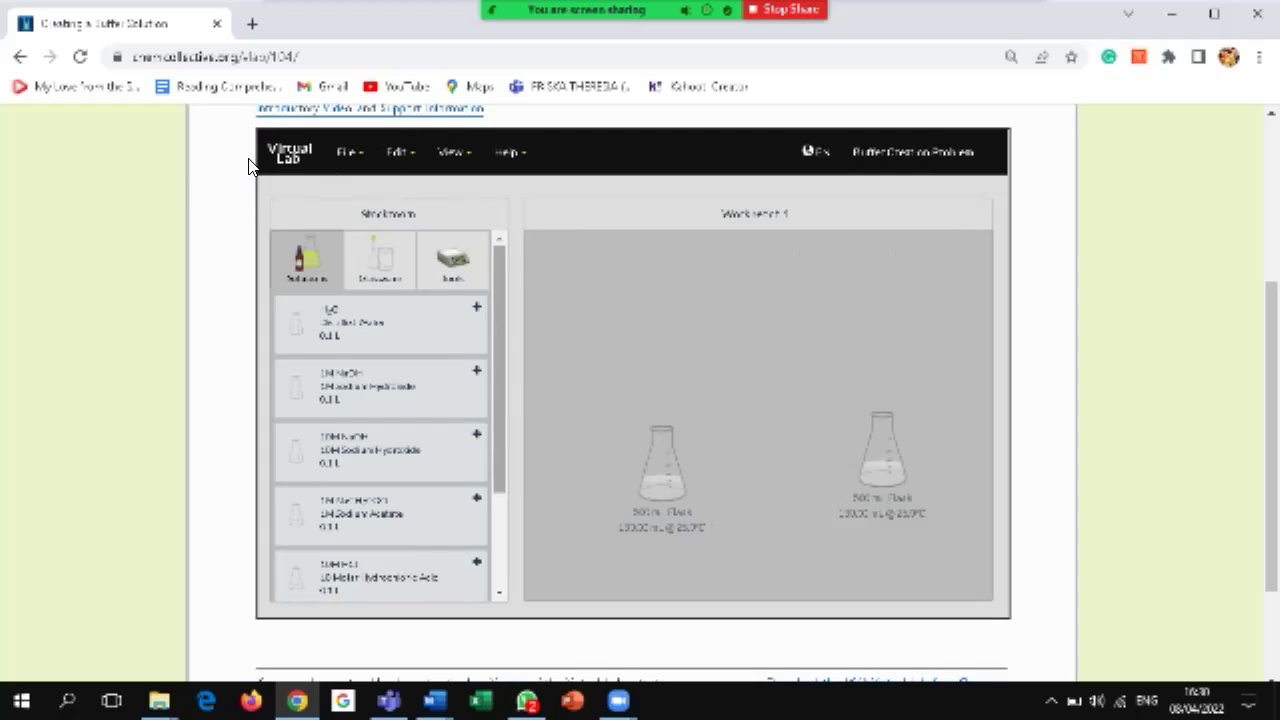
drag(499, 300, 499, 394)
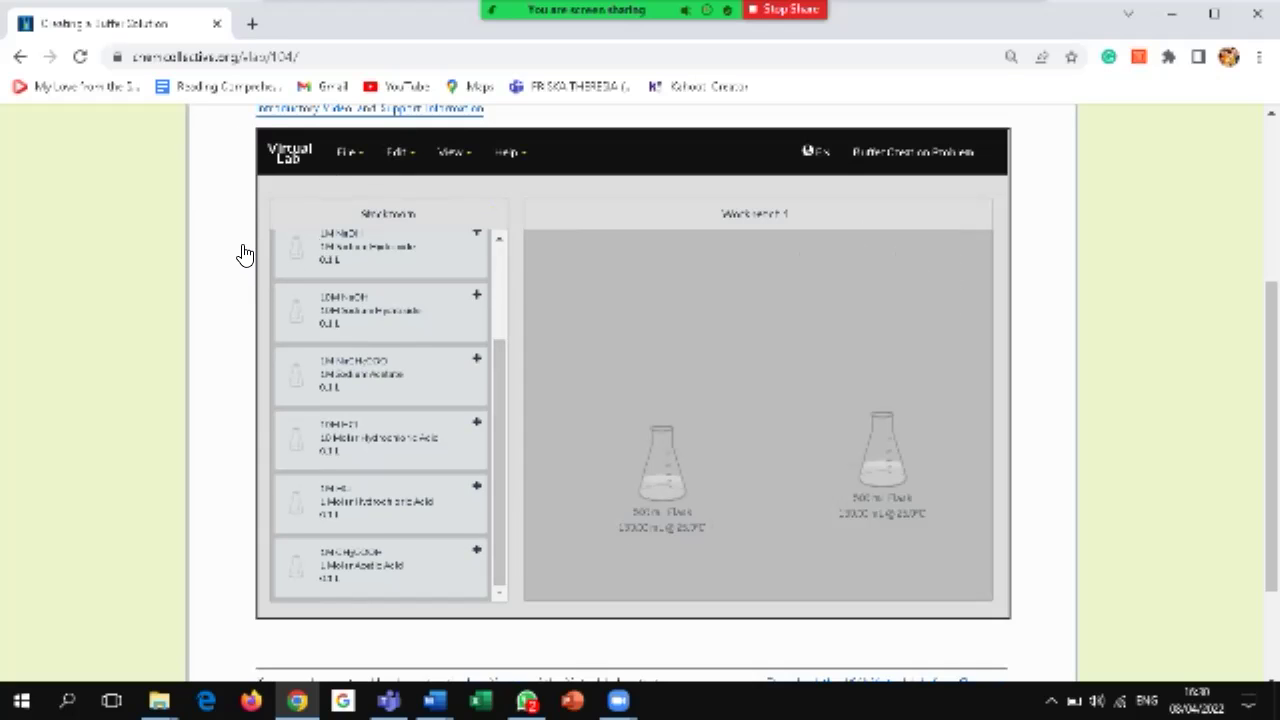
click(476, 486)
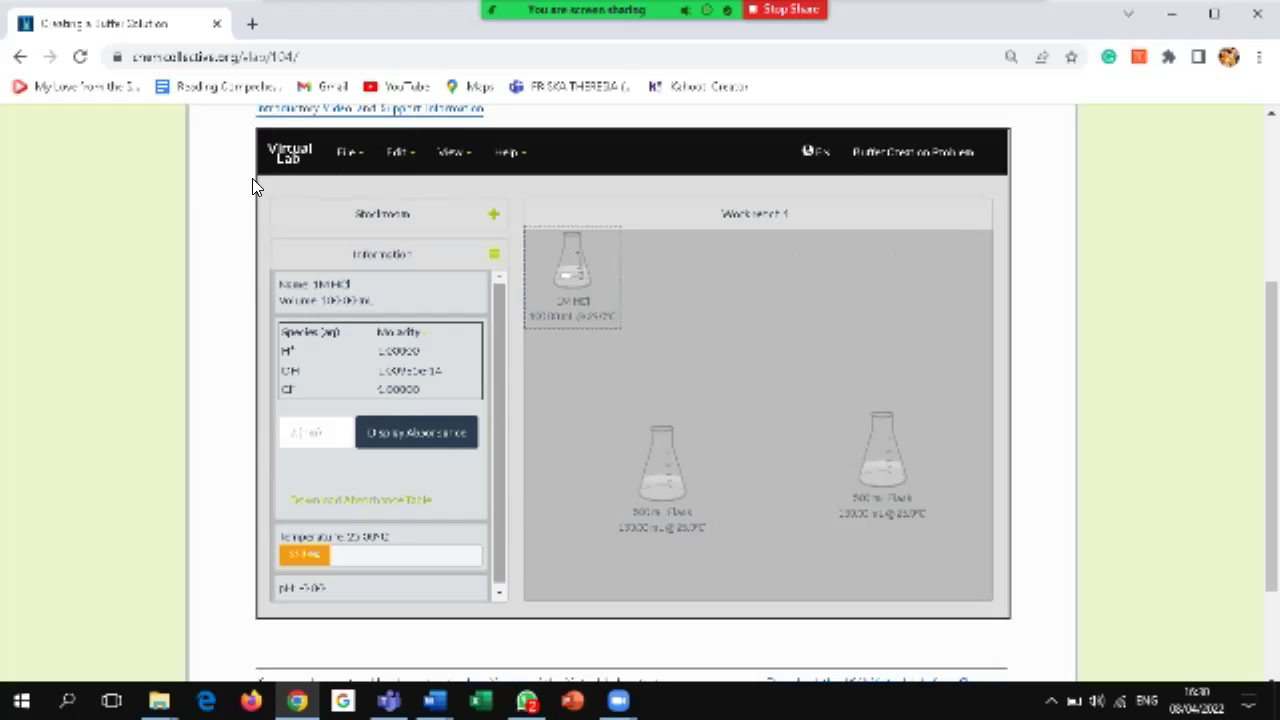
click(493, 214)
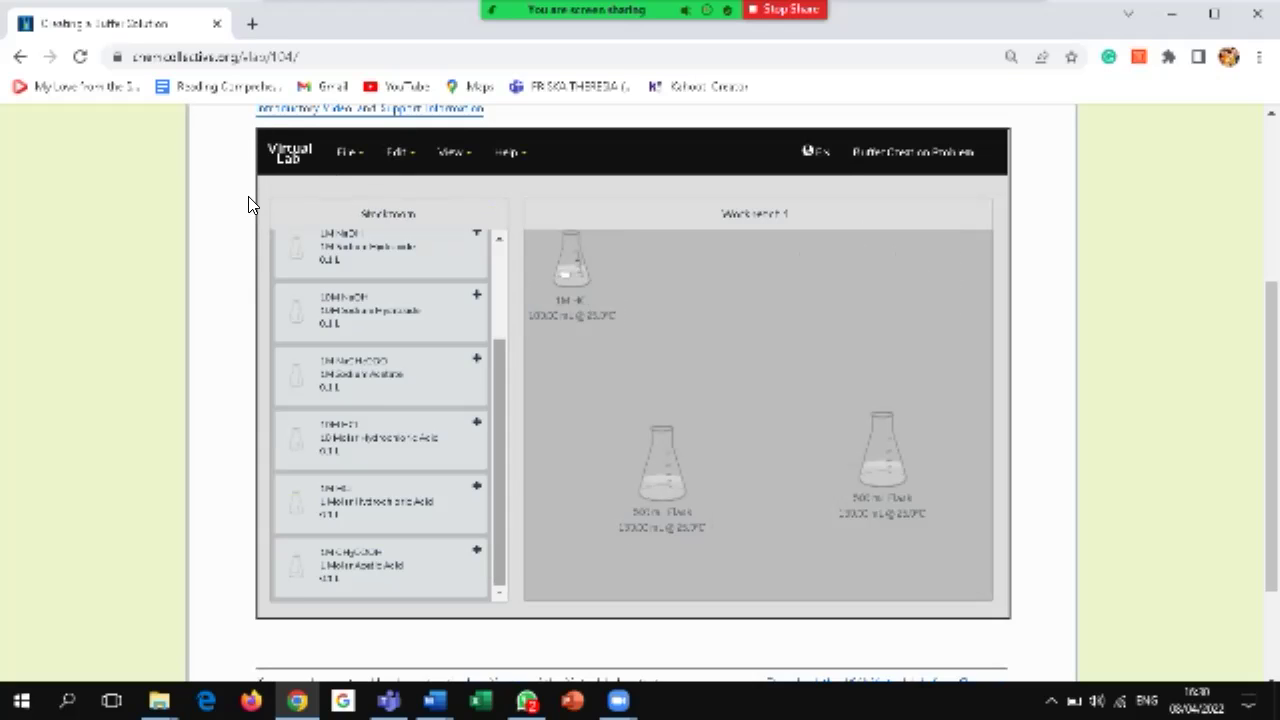
scroll(250, 196, up, 1)
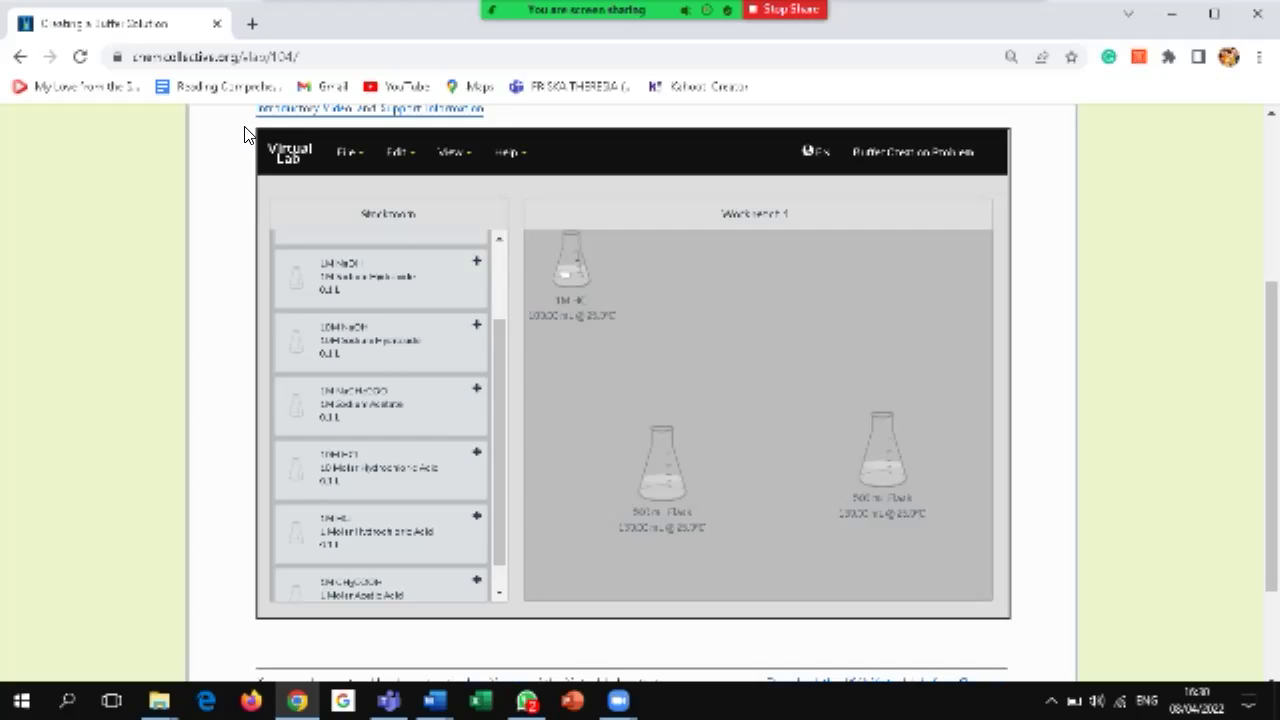
click(476, 261)
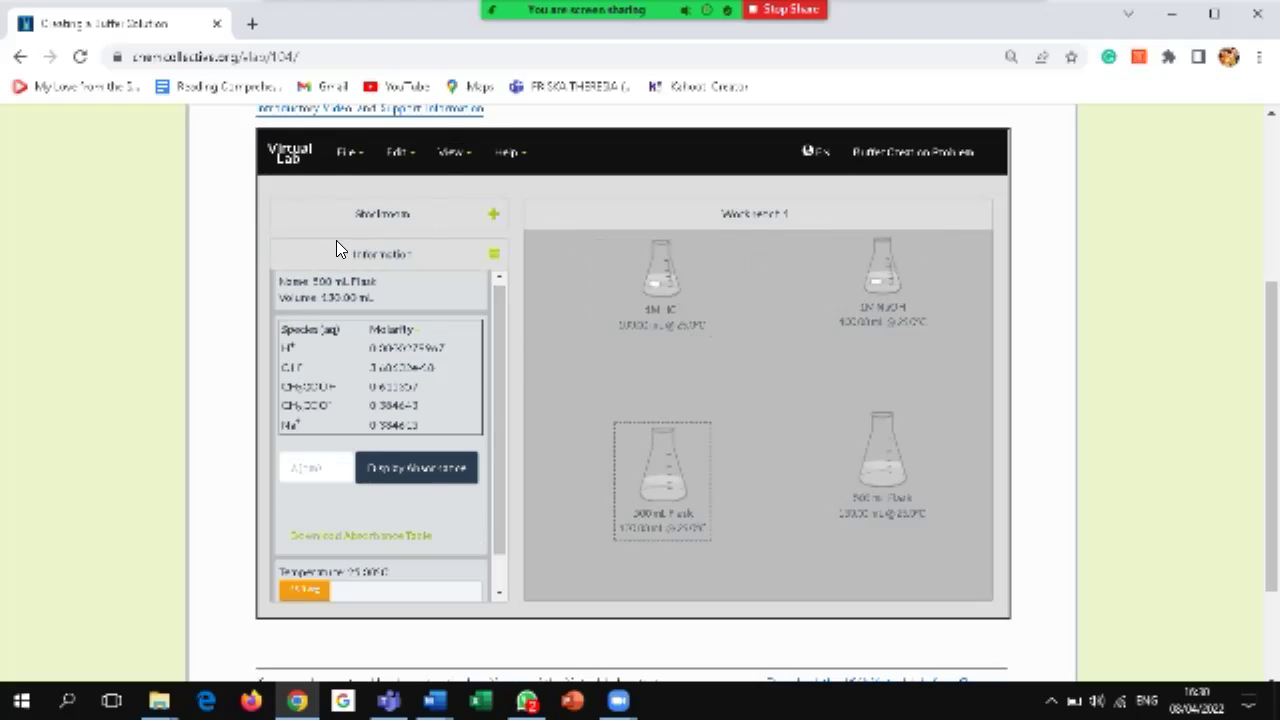
Check the pH of the left 500 mL buffer flask and pour 10 mL of 1M HCl into it
drag(499, 542, 499, 572)
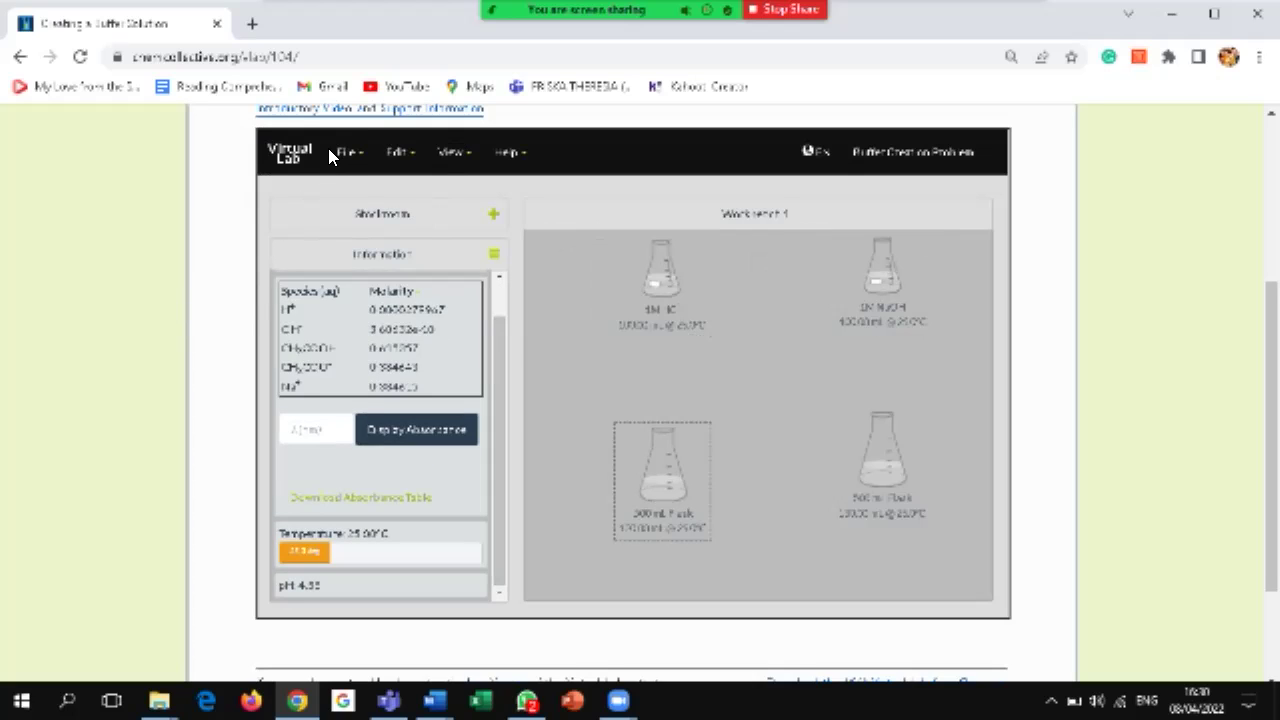
drag(657, 290, 657, 461)
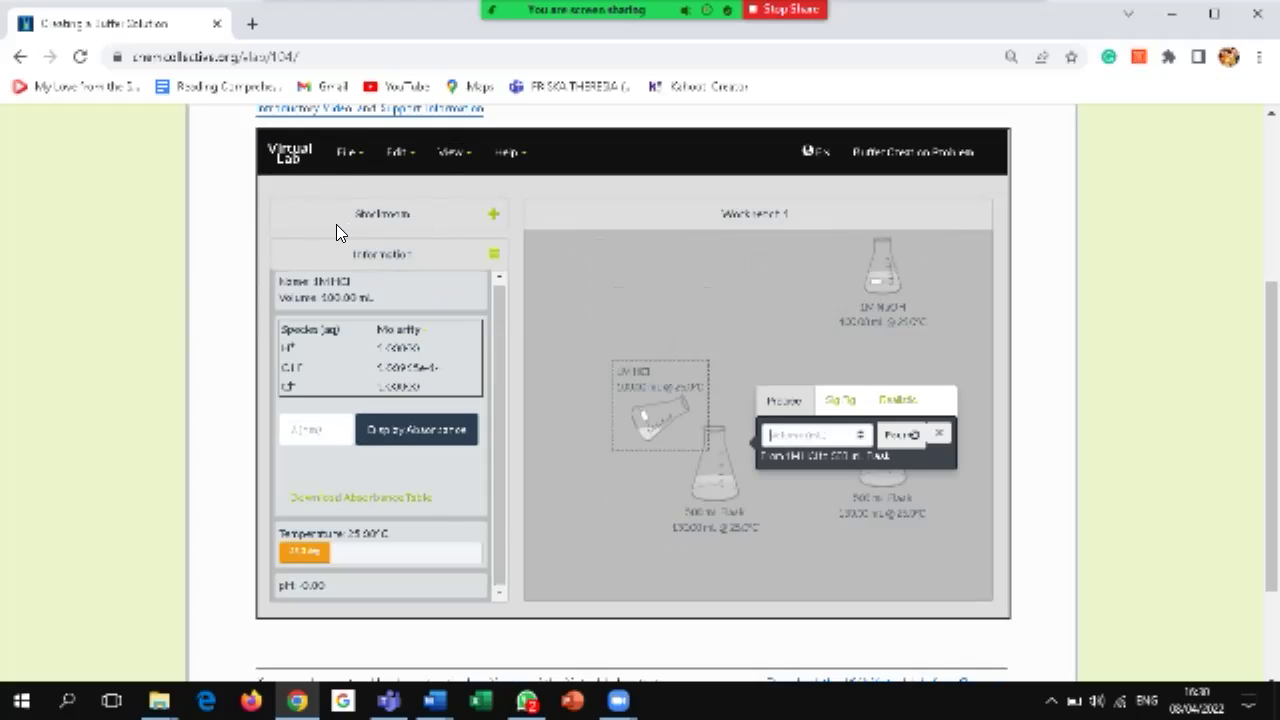
key(Return)
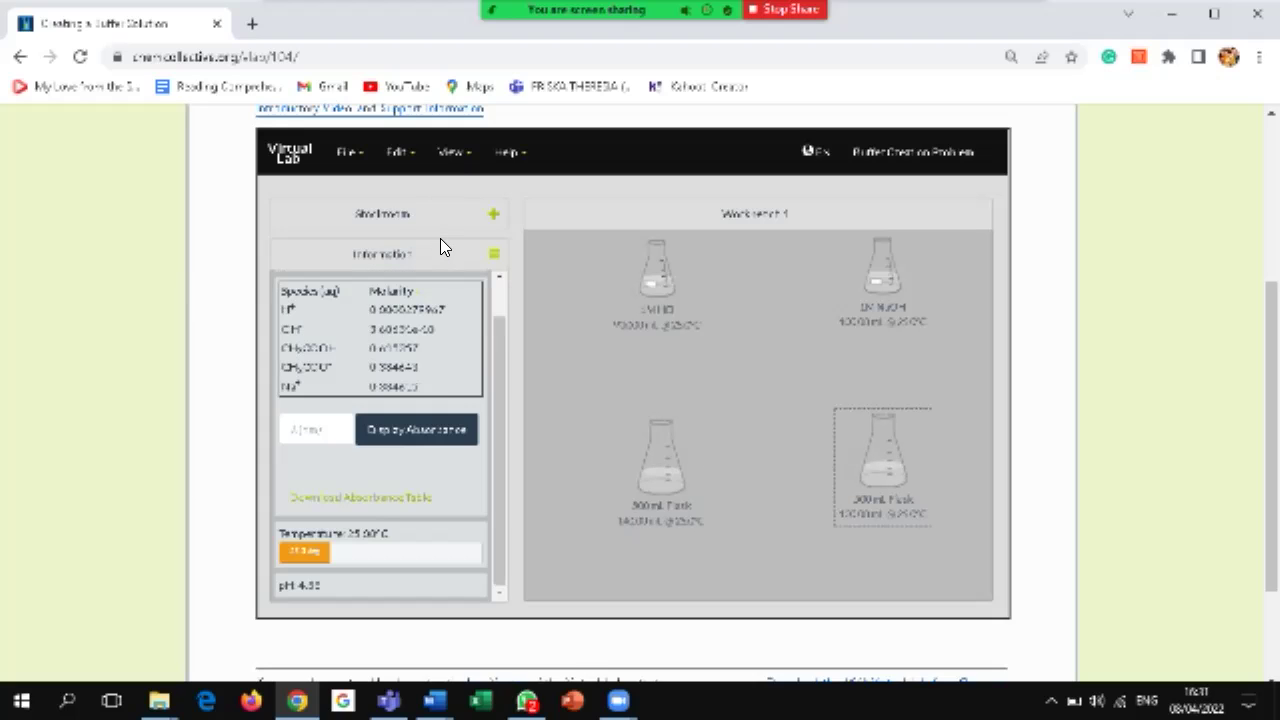
Pour 10 mL of 1M NaOH into the right 500 mL buffer flask
drag(886, 284, 884, 436)
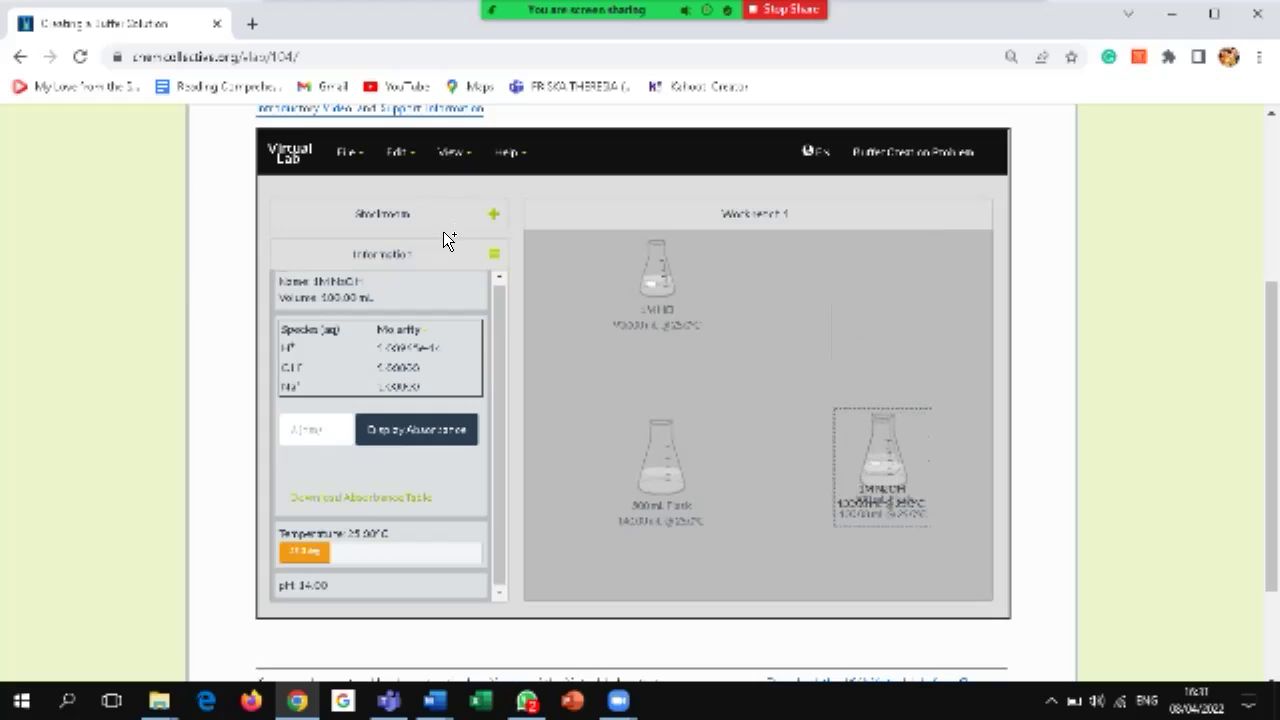
text(10)
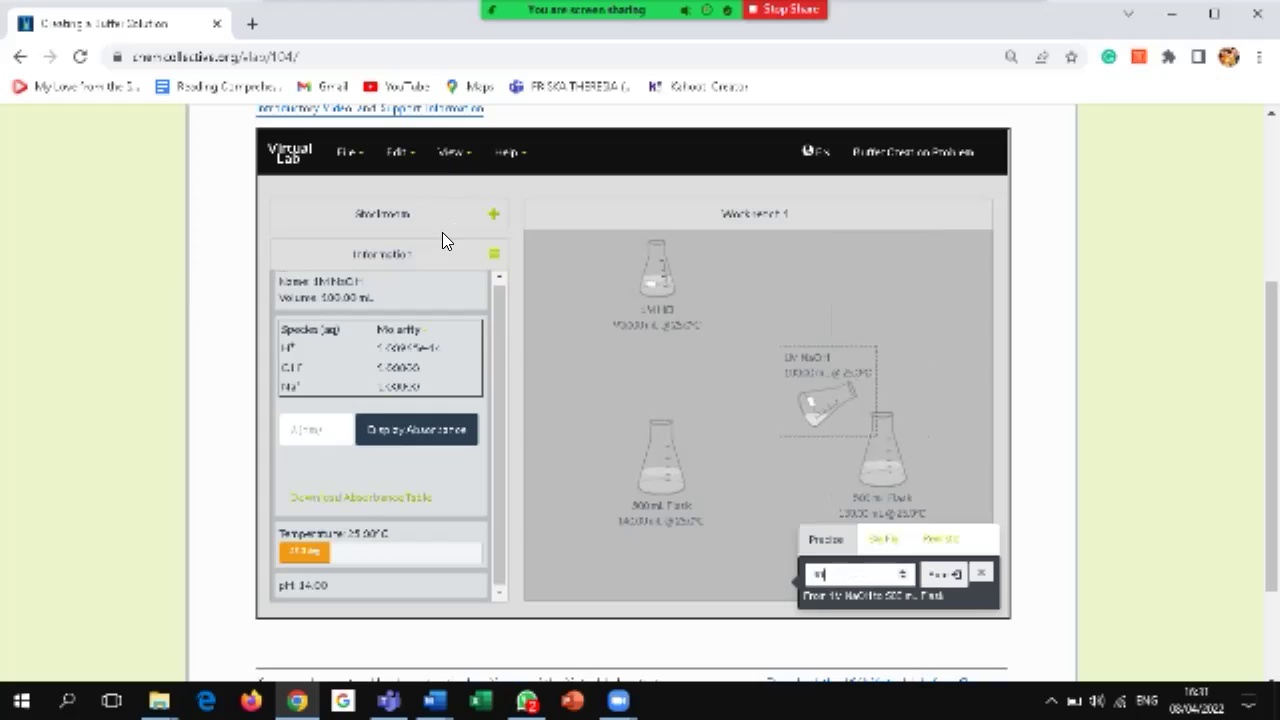
key(Return)
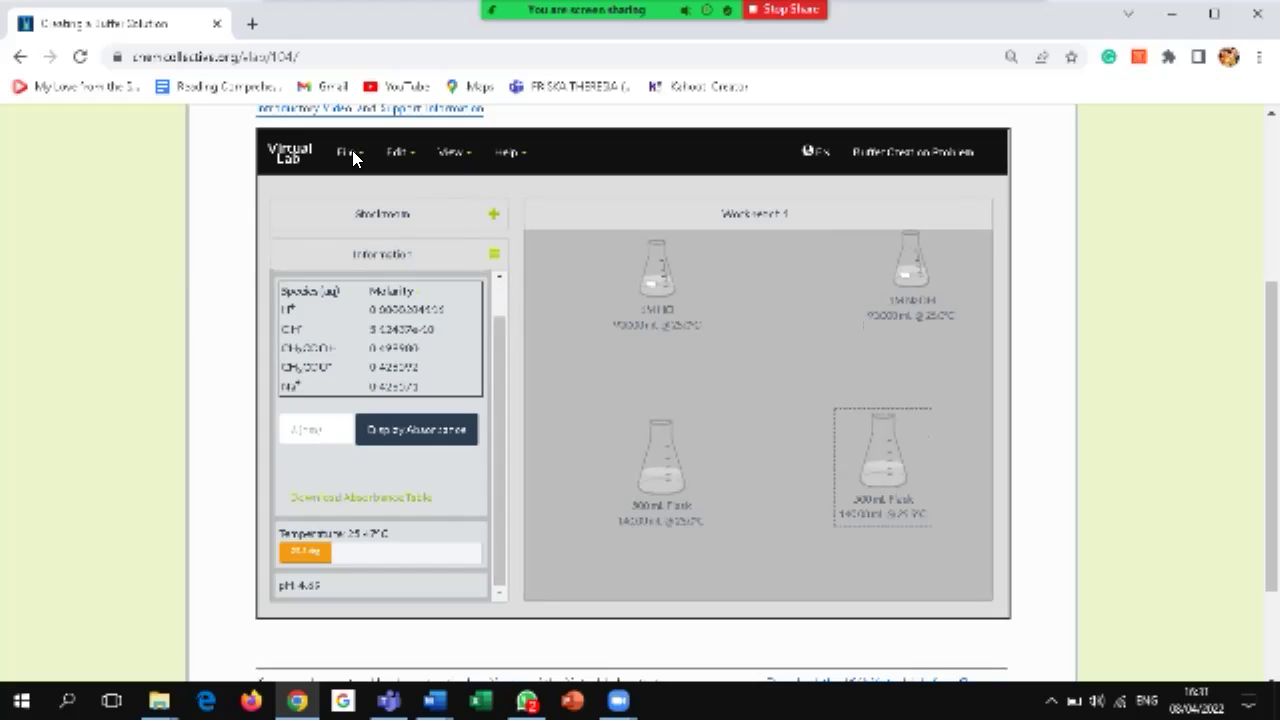
Remove the 1M HCl and 1M NaOH flasks from Workbench 1 and add a new workbench
right_click(658, 270)
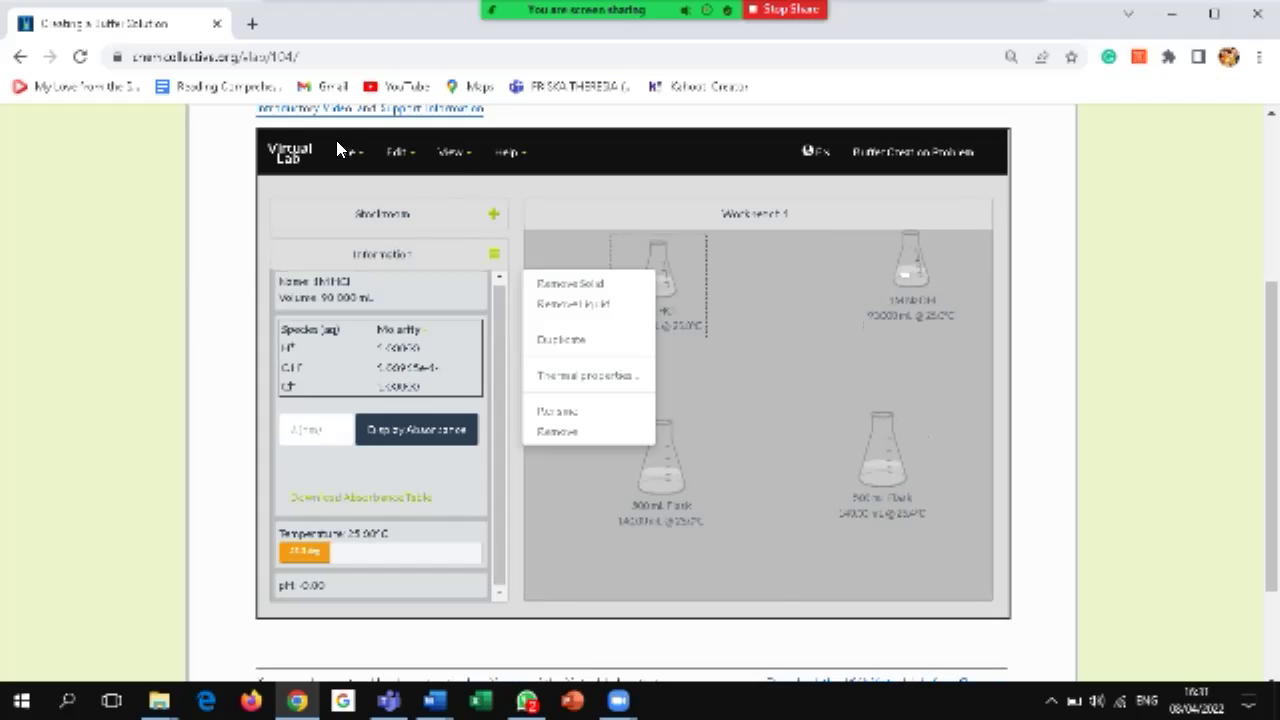
click(572, 431)
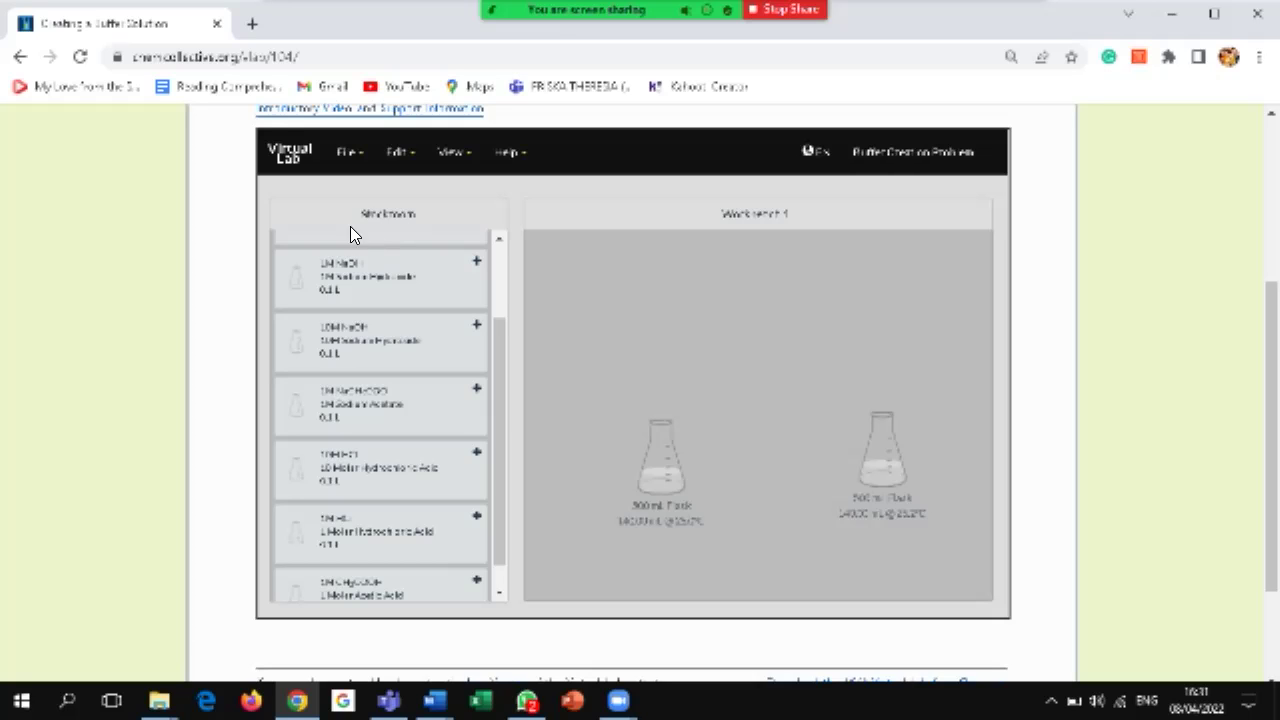
scroll(364, 190, up, 1)
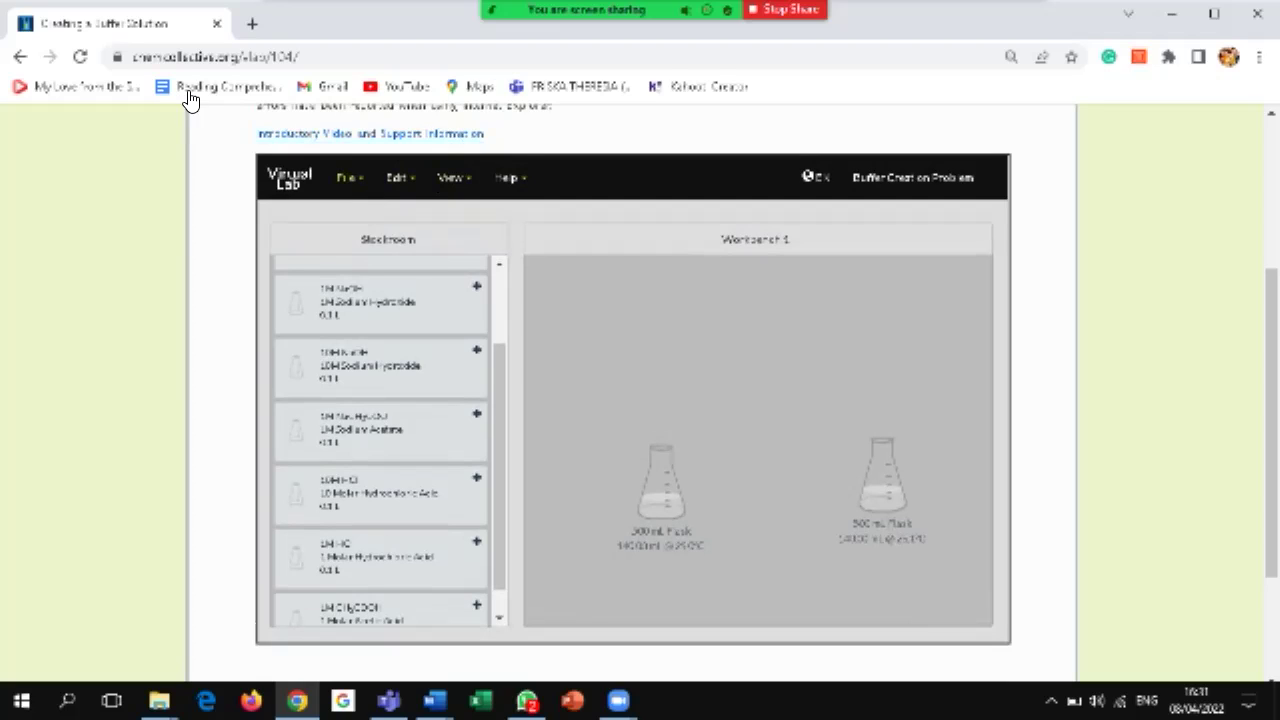
click(349, 178)
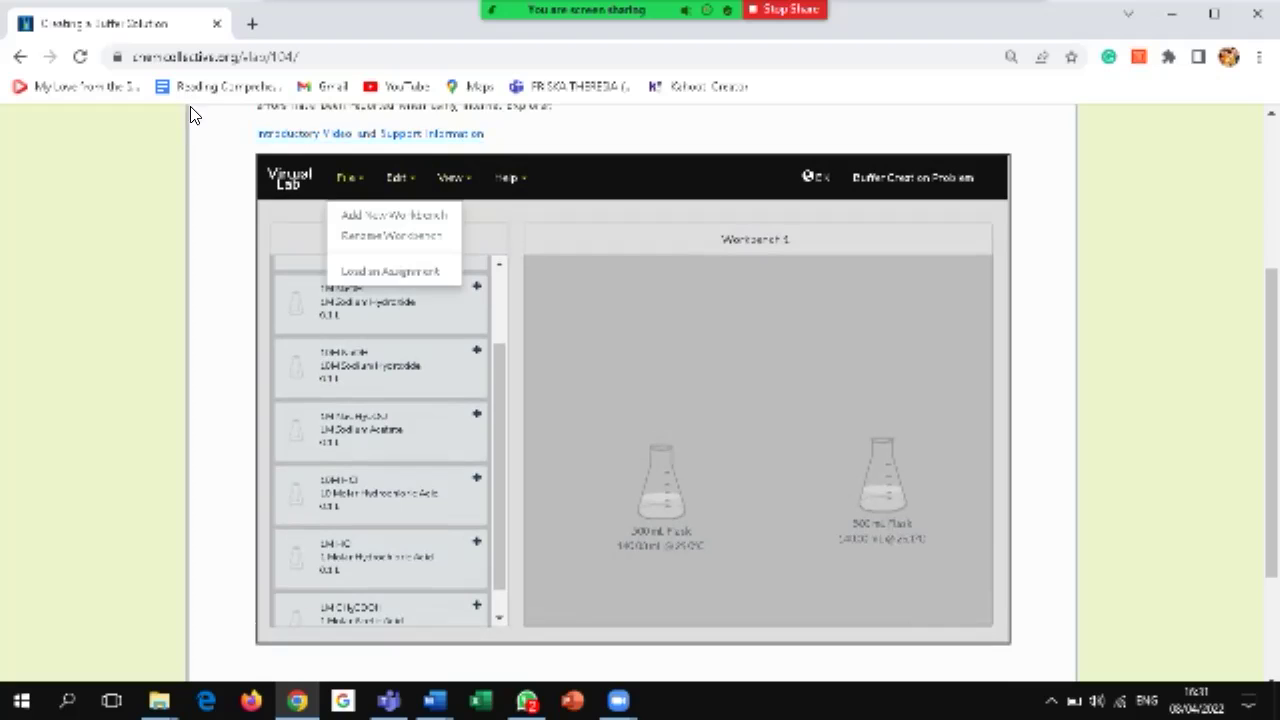
click(393, 215)
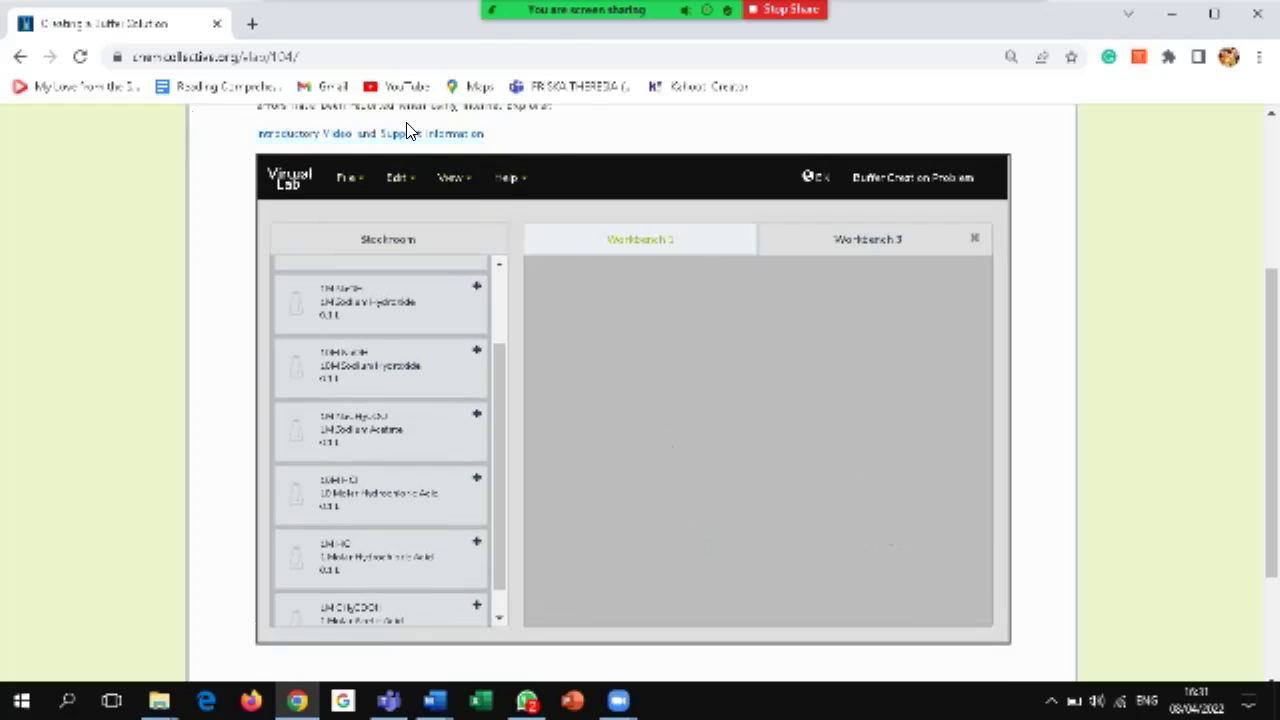